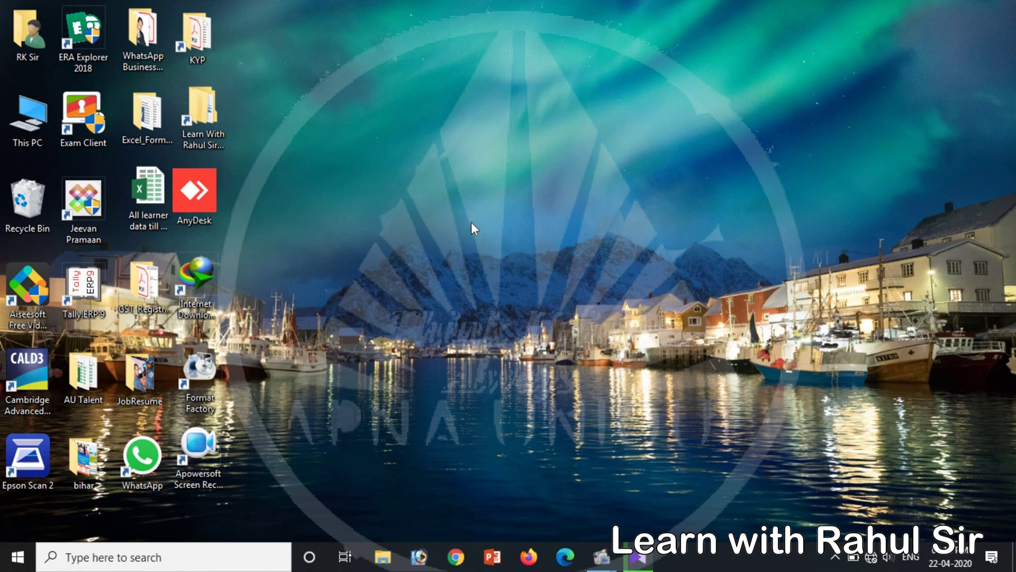
# Launch Wordpad through the Run dialog
pyautogui.press('super+r')
pyautogui.press('End')
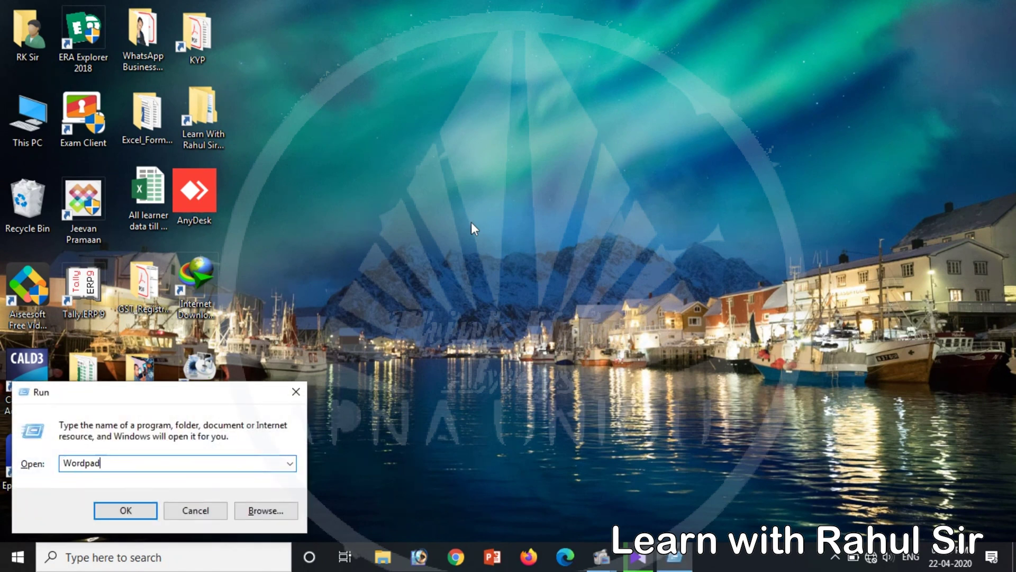
pyautogui.press('Return')
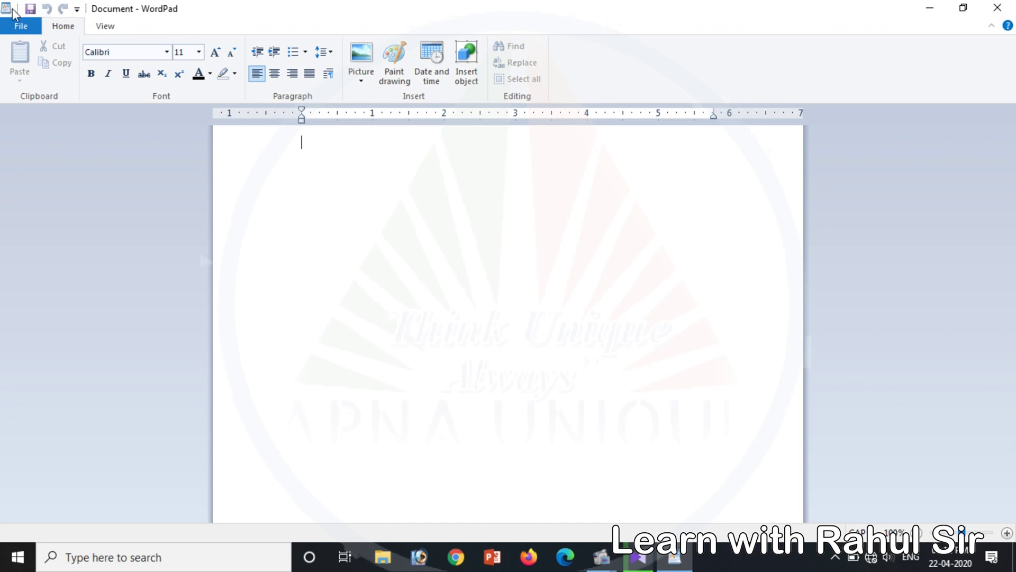
# Examine the quick access customisation options, the View and Home commands, and the file commands such as Save as, Print and Page setup
pyautogui.click(78, 9)
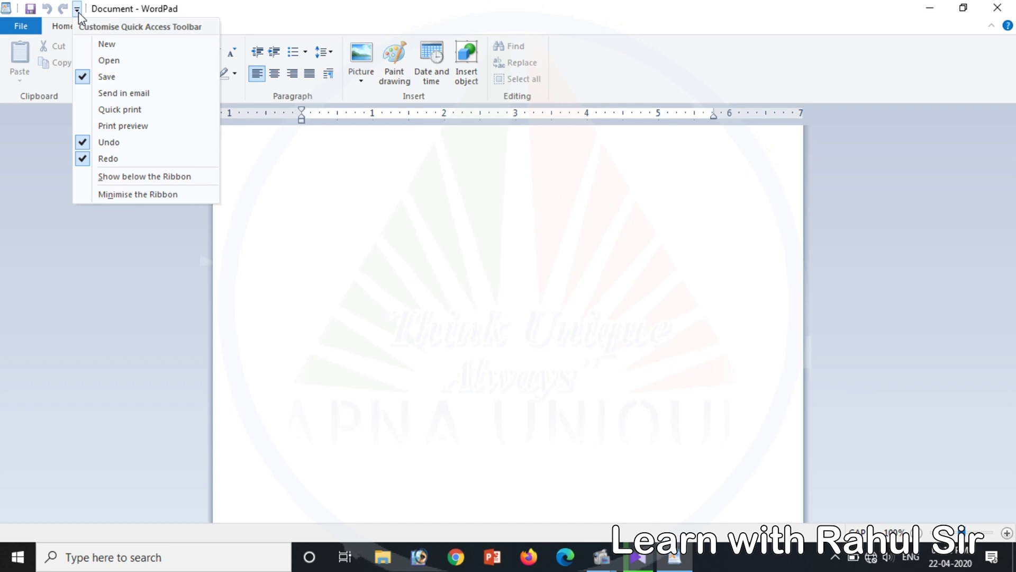
pyautogui.click(244, 10)
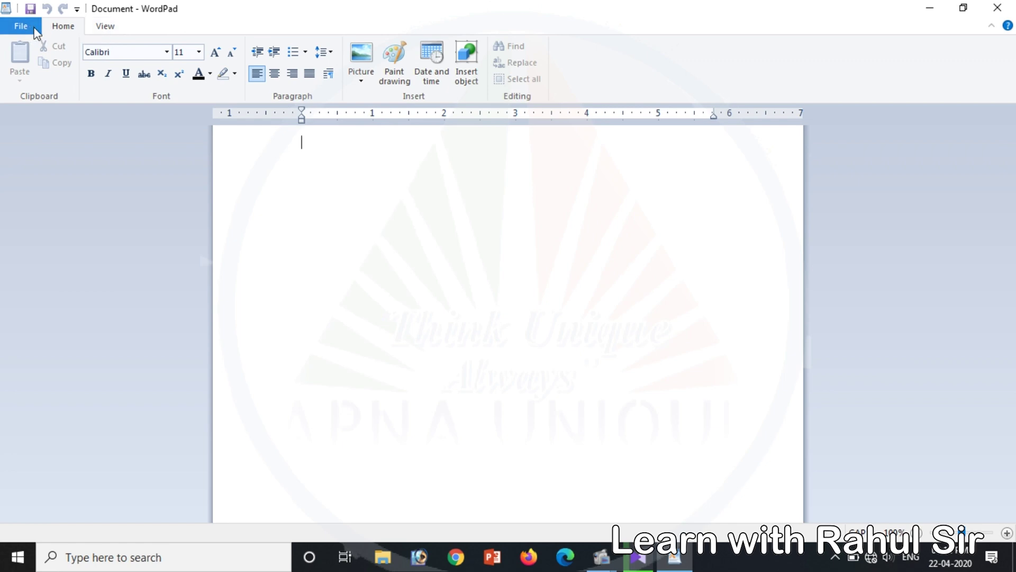
pyautogui.click(115, 27)
pyautogui.click(67, 28)
pyautogui.click(21, 28)
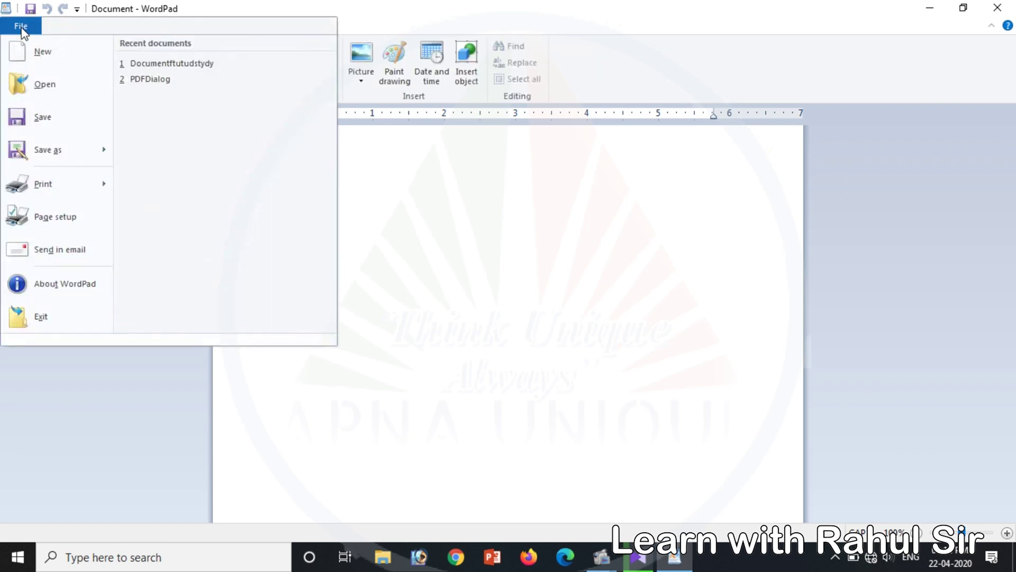
pyautogui.click(22, 29)
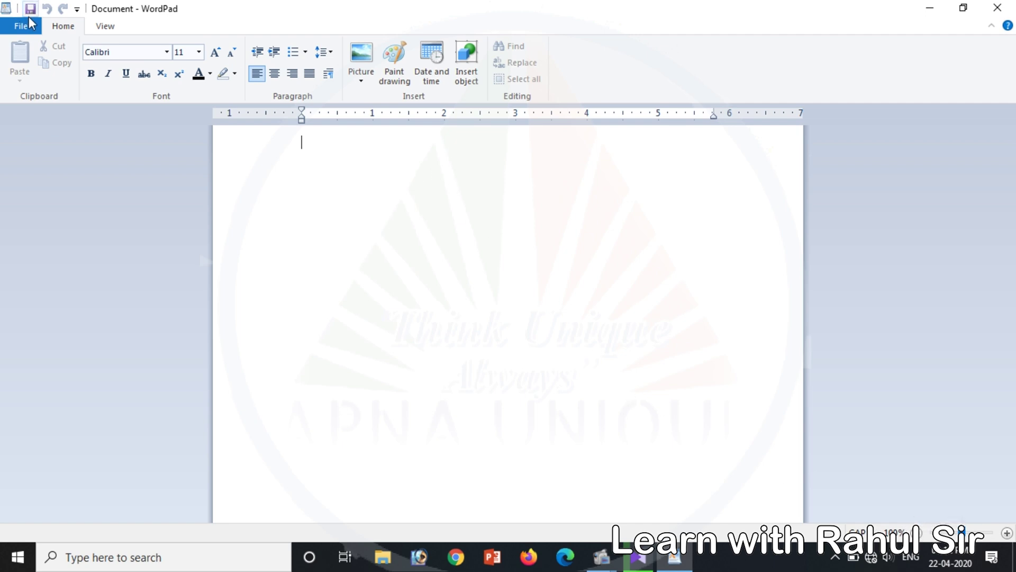
pyautogui.click(16, 26)
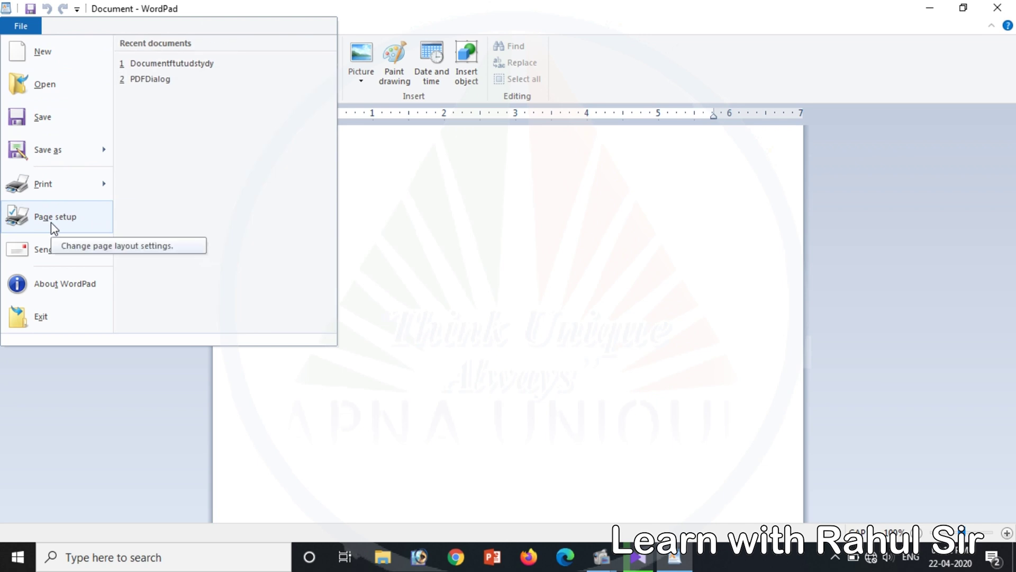
pyautogui.click(246, 438)
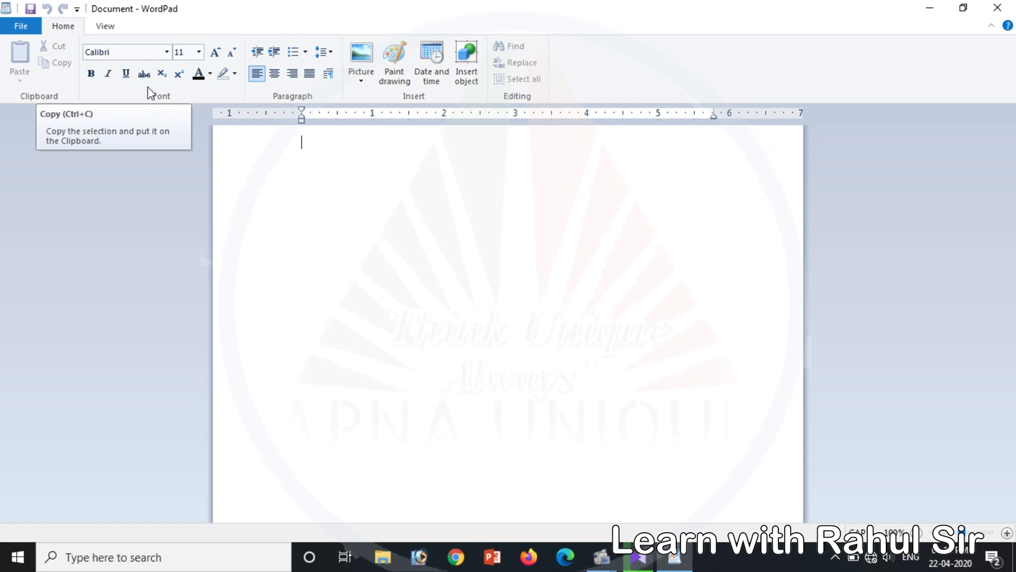
pyautogui.write('ddd')
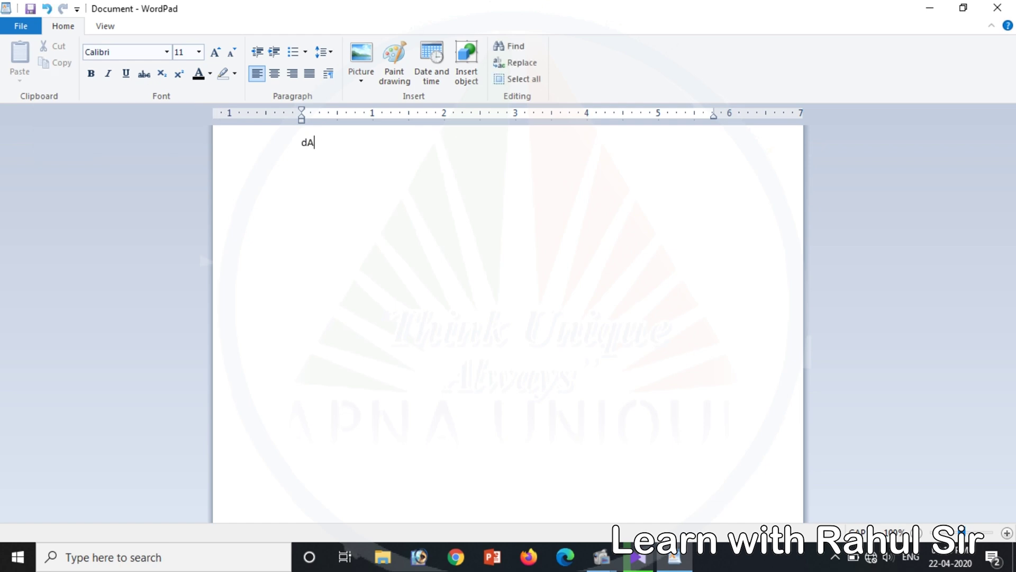
pyautogui.press('BackSpace')
pyautogui.press('BackSpace')
pyautogui.press('BackSpace')
pyautogui.write('aPNA')
pyautogui.press('BackSpace')
pyautogui.press('BackSpace')
pyautogui.press('BackSpace')
pyautogui.press('BackSpace')
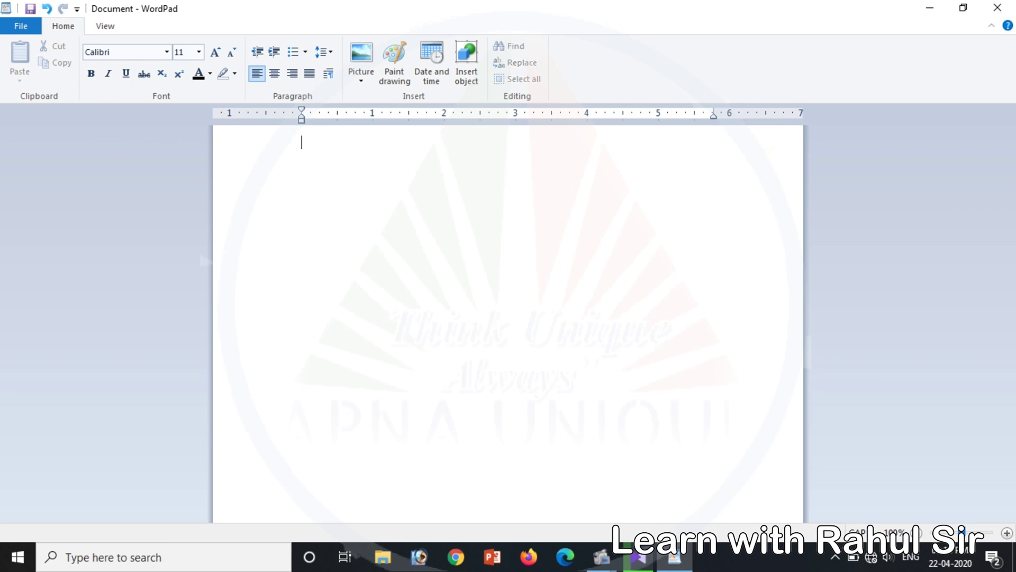
# Write "Apna Unique" on the first line, and move the word "Unique" three lines below "Apna" by cutting and pasting it
pyautogui.write('Apna')
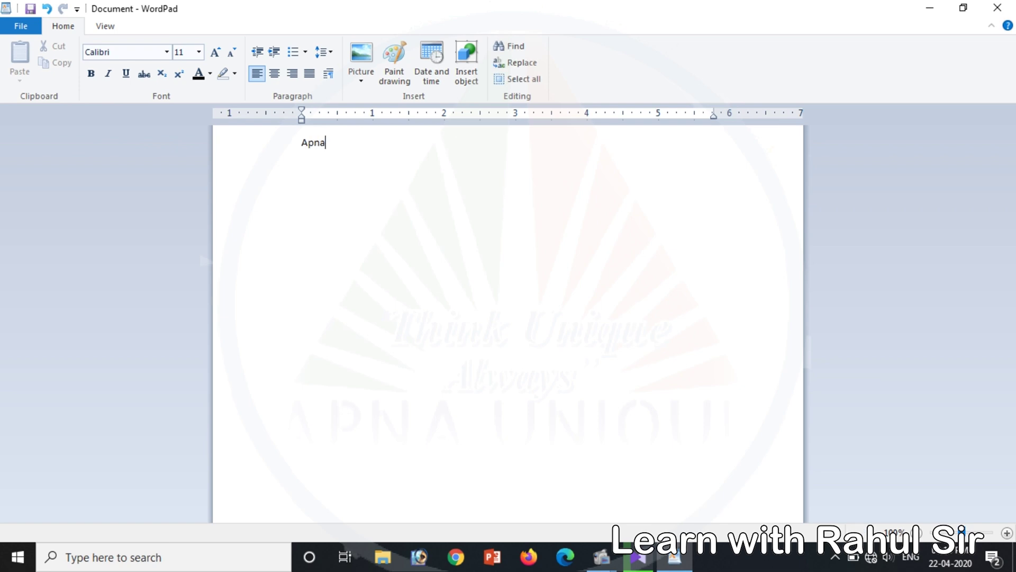
pyautogui.write(' Unique')
pyautogui.moveTo(378, 143); pyautogui.dragTo(330, 145)
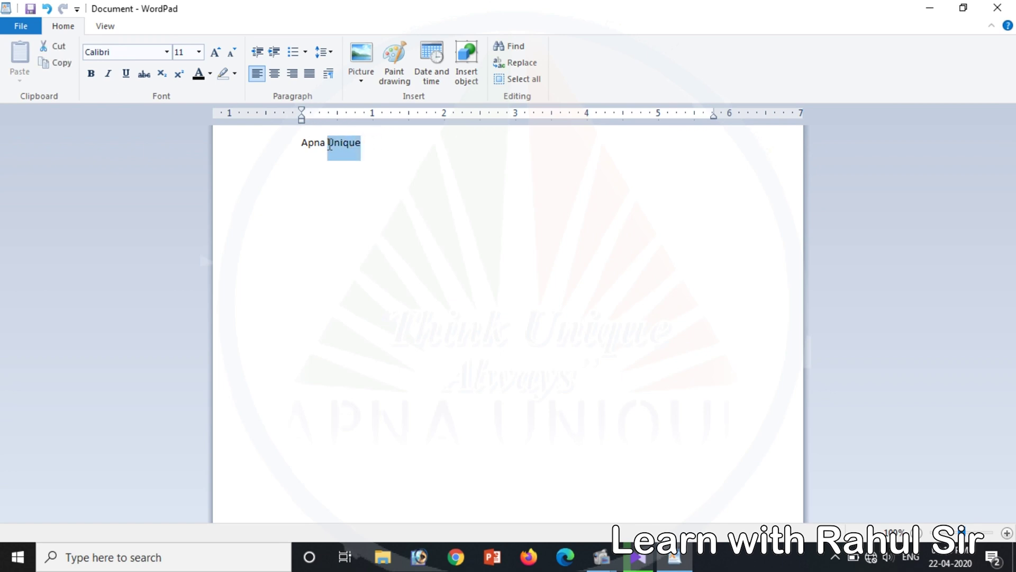
pyautogui.click(64, 47)
pyautogui.press('Return')
pyautogui.press('Return')
pyautogui.press('Return')
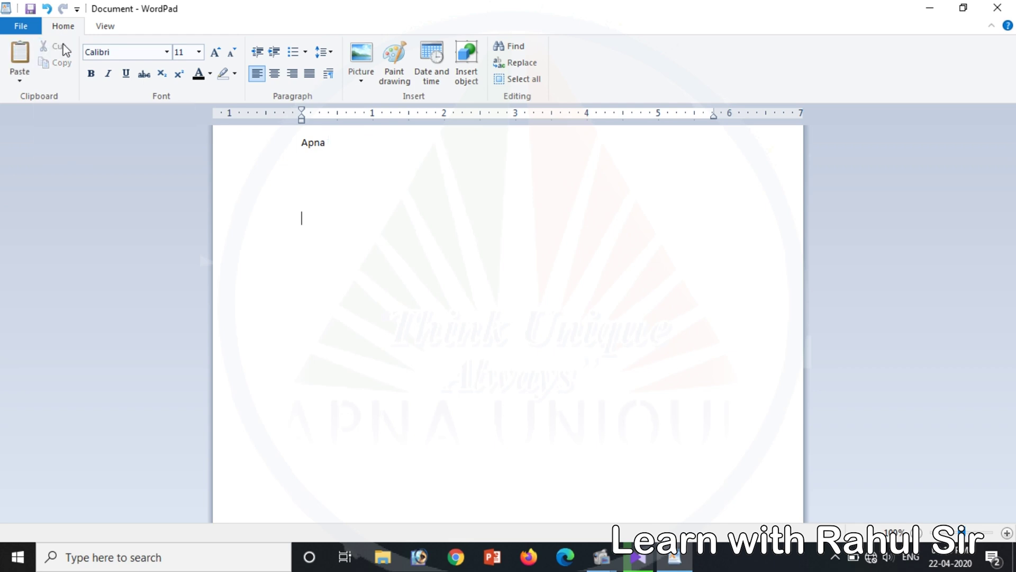
pyautogui.click(23, 60)
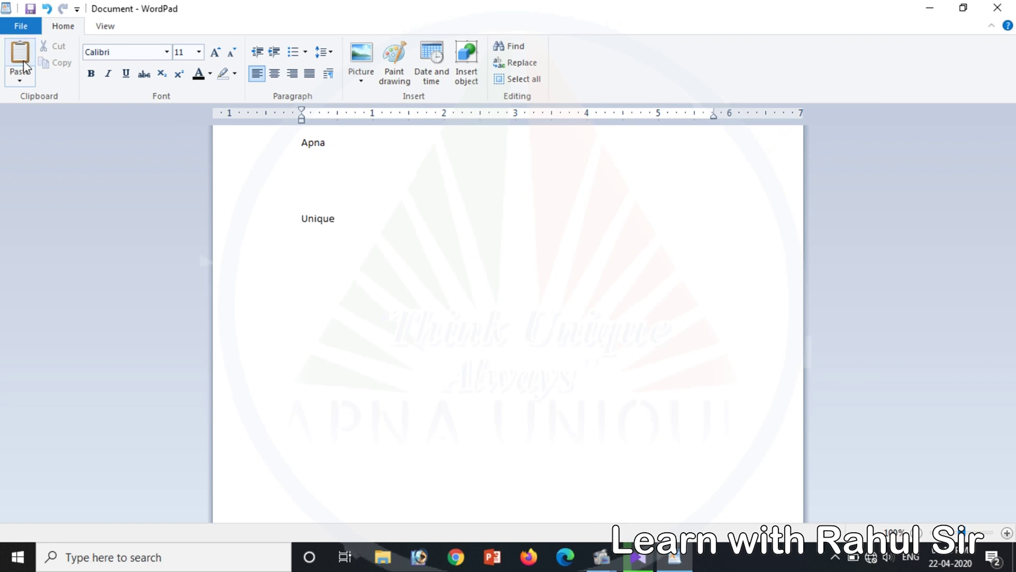
# Change the font of the word "Unique" to Bradley Hand ITC
pyautogui.moveTo(355, 210); pyautogui.dragTo(291, 222)
pyautogui.click(297, 207)
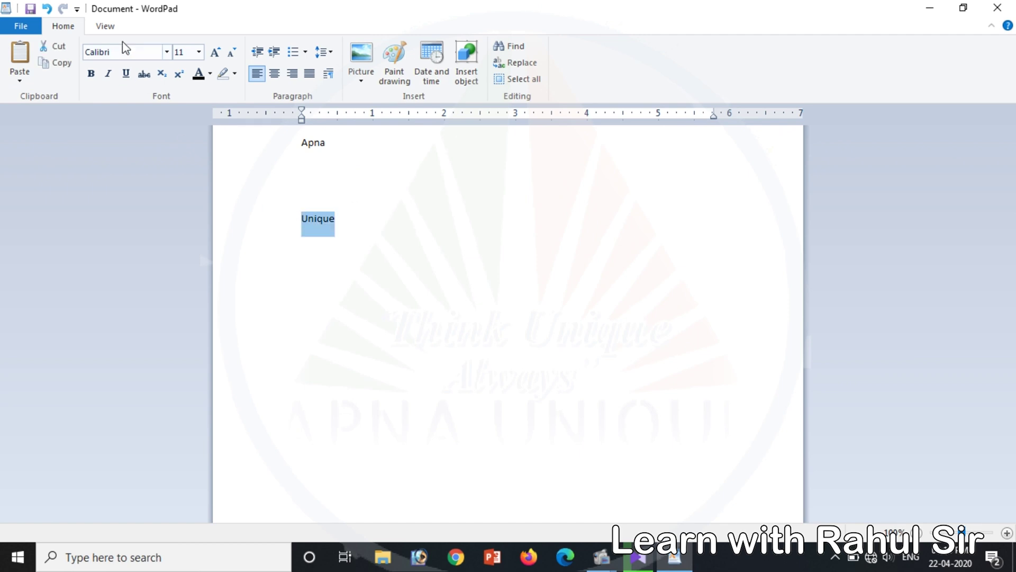
pyautogui.click(167, 53)
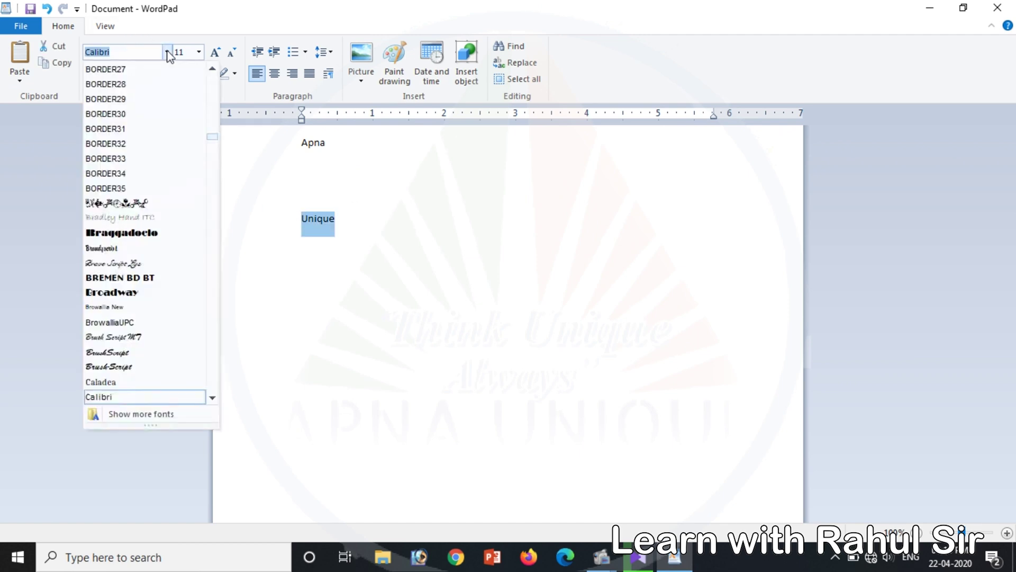
pyautogui.click(127, 219)
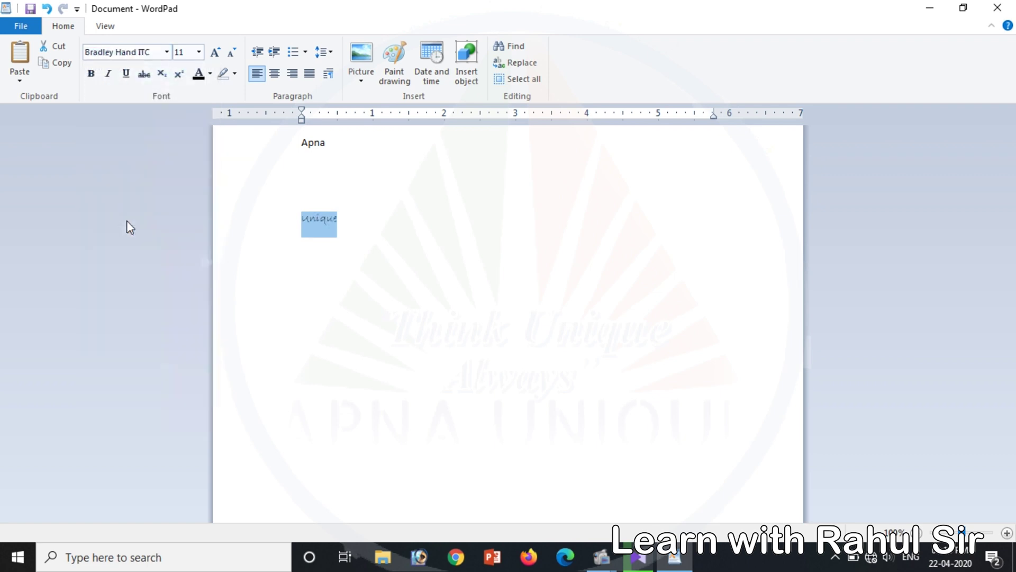
# Enlarge the font of the word "Unique" in steps up to size 80
pyautogui.click(217, 53)
pyautogui.click(217, 53)
pyautogui.click(217, 53)
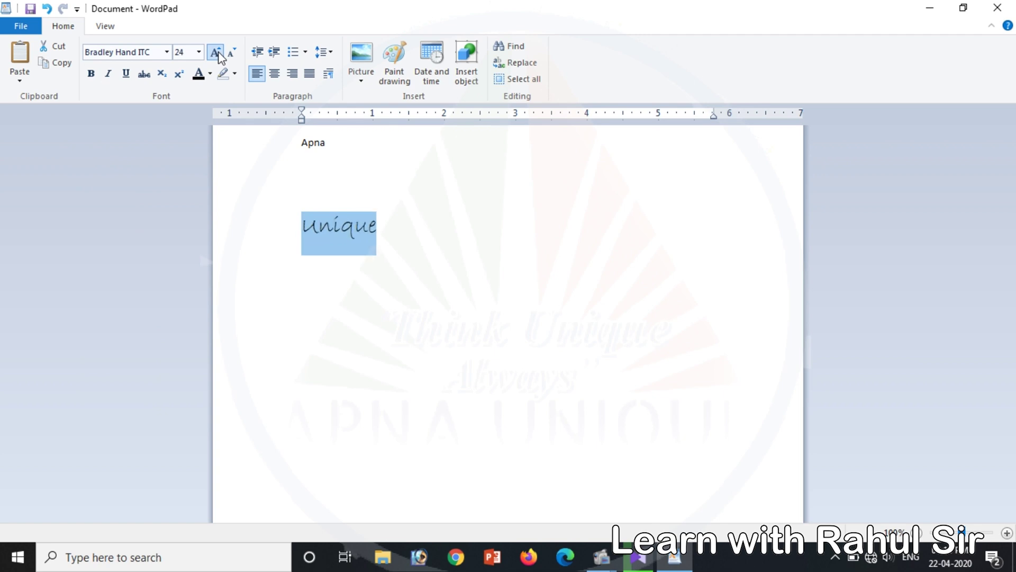
pyautogui.click(217, 53)
pyautogui.click(217, 53)
pyautogui.click(217, 53)
pyautogui.click(217, 53)
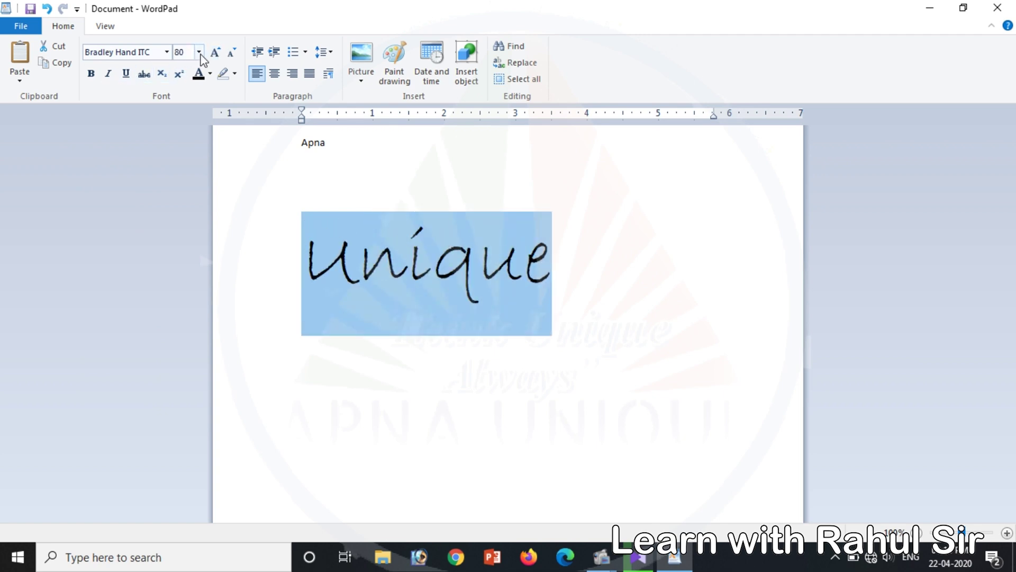
# Set the font size of "Unique" to 48 and grow it in steps to 170
pyautogui.click(199, 52)
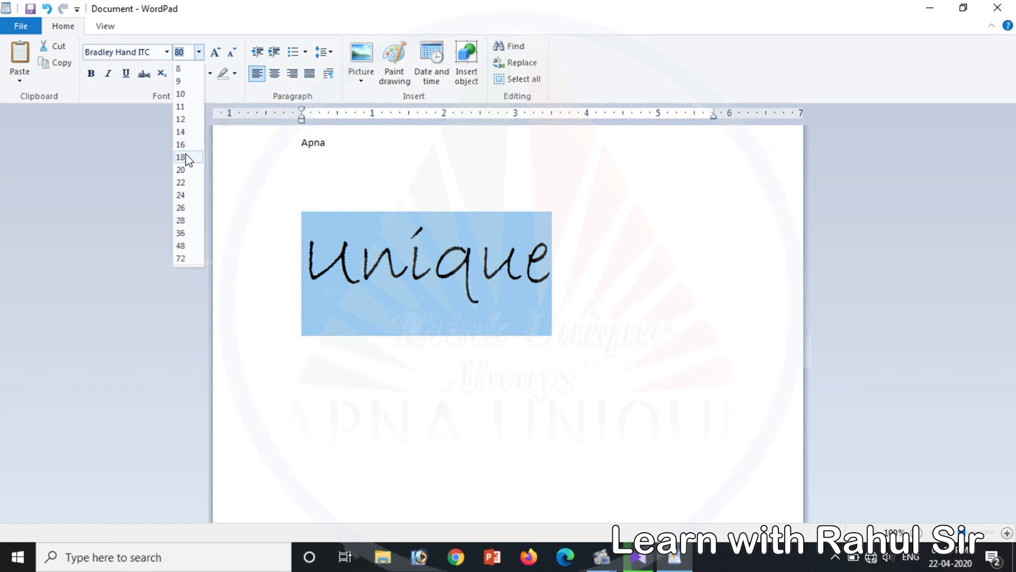
pyautogui.click(181, 246)
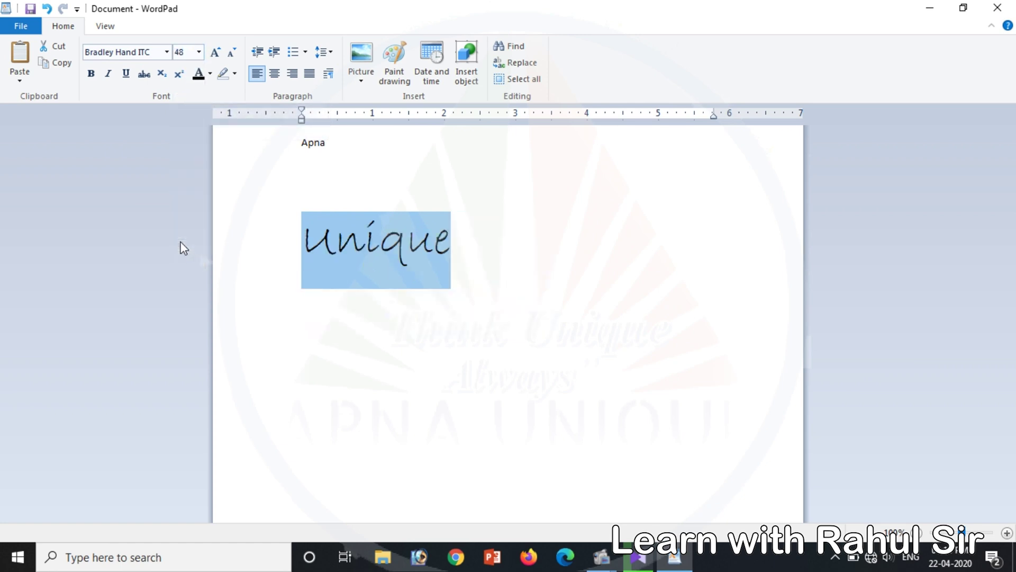
pyautogui.click(216, 53)
pyautogui.click(216, 53)
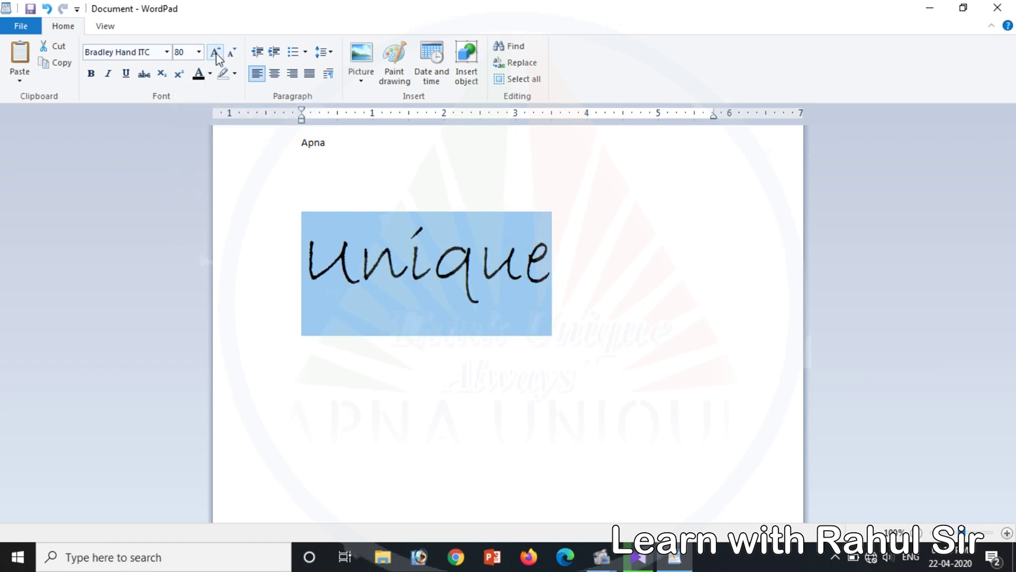
pyautogui.click(216, 53)
pyautogui.click(216, 53)
pyautogui.click(216, 53)
pyautogui.click(216, 53)
pyautogui.click(216, 53)
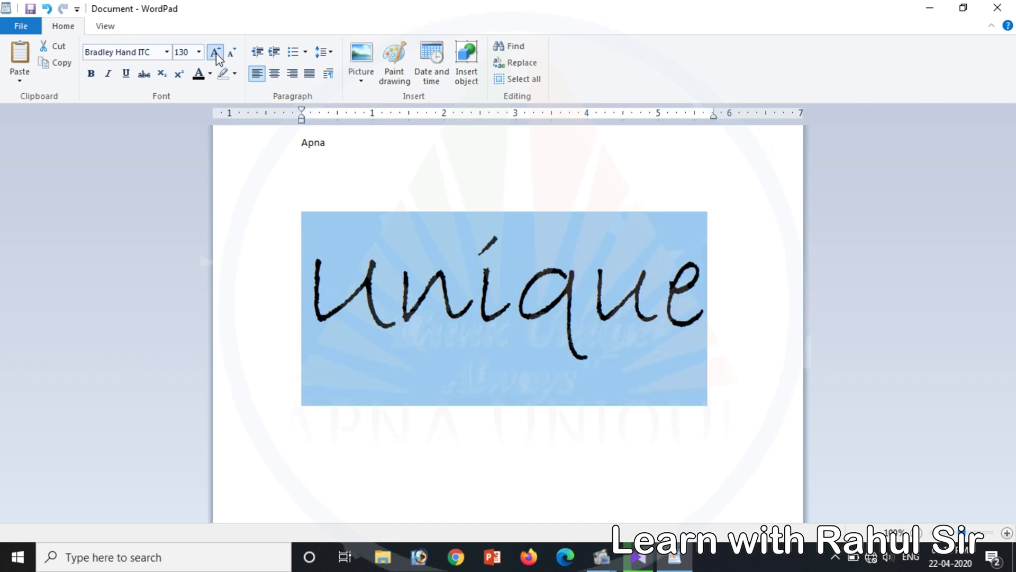
pyautogui.click(216, 53)
pyautogui.click(216, 53)
pyautogui.click(216, 53)
pyautogui.click(216, 53)
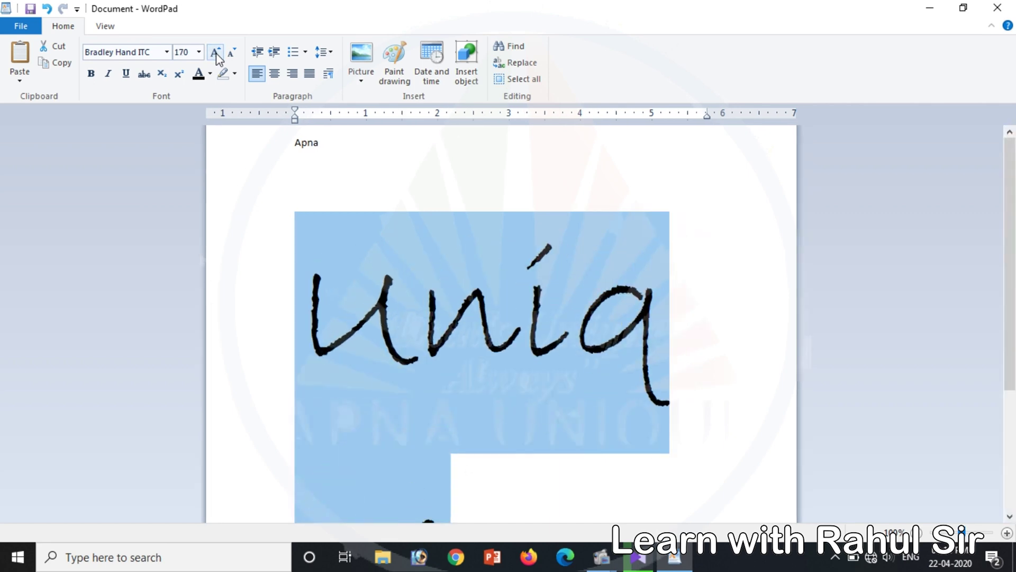
# Shrink the font of the word "Unique" in steps down to size 90
pyautogui.click(234, 57)
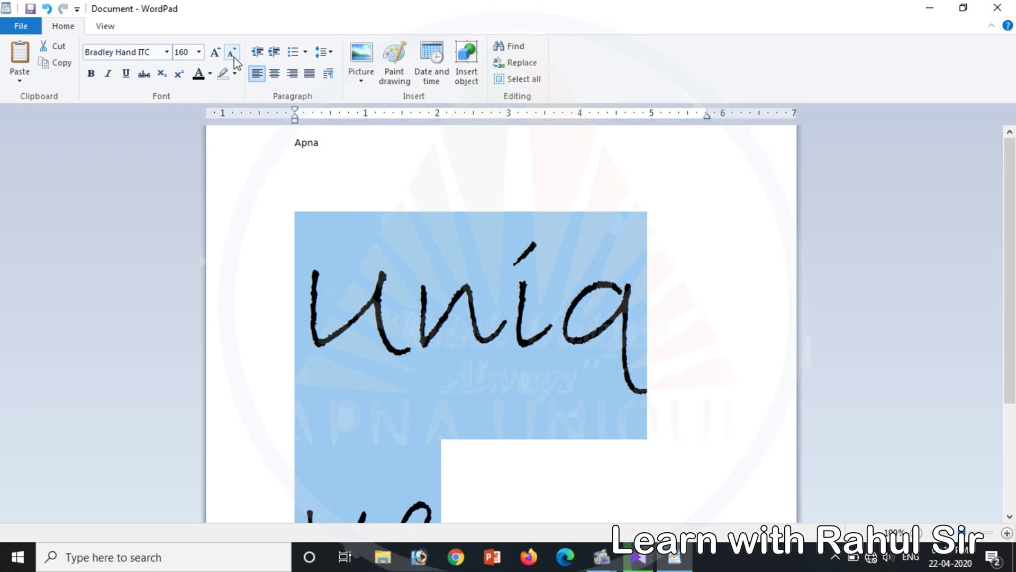
pyautogui.click(234, 58)
pyautogui.click(234, 58)
pyautogui.click(234, 57)
pyautogui.click(234, 57)
pyautogui.click(234, 57)
pyautogui.click(234, 57)
pyautogui.click(234, 57)
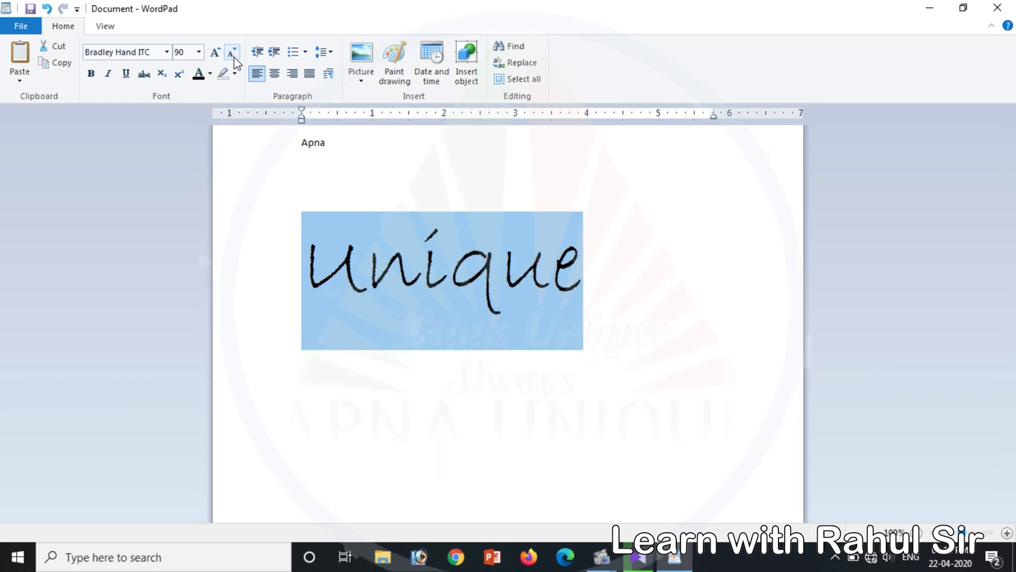
# Format the word "Unique" as bold, italic and underlined
pyautogui.click(91, 75)
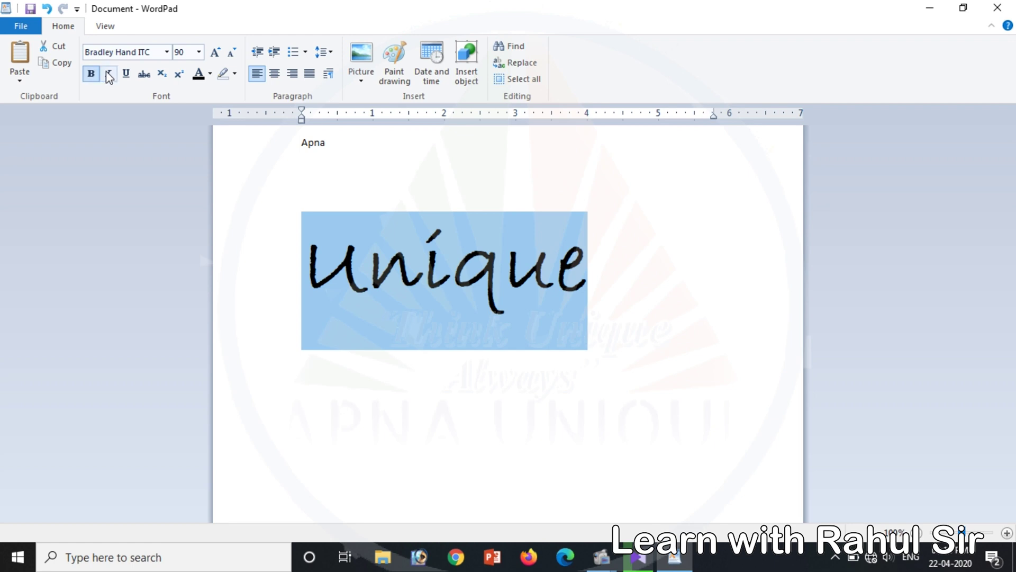
pyautogui.click(108, 74)
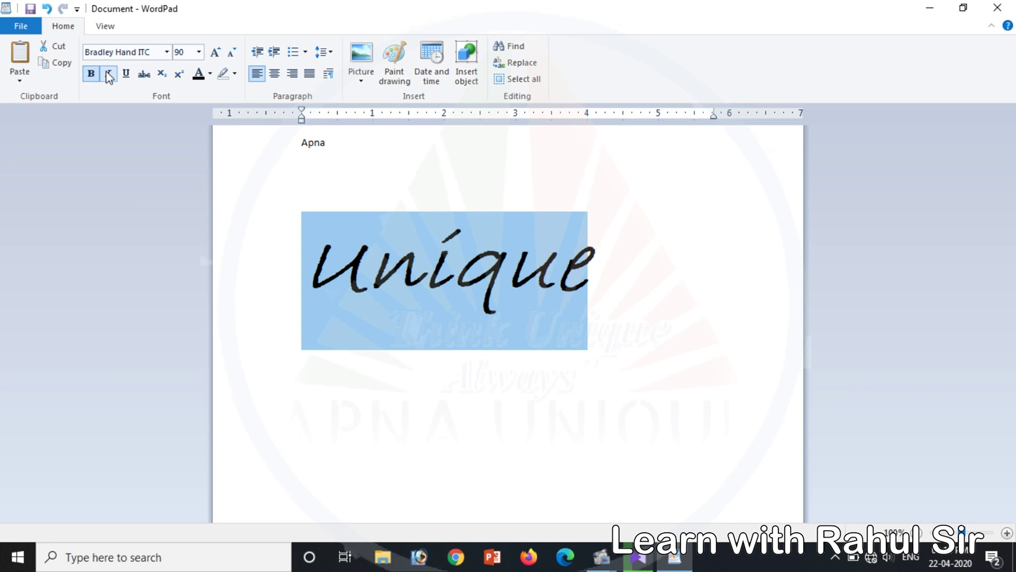
pyautogui.click(126, 75)
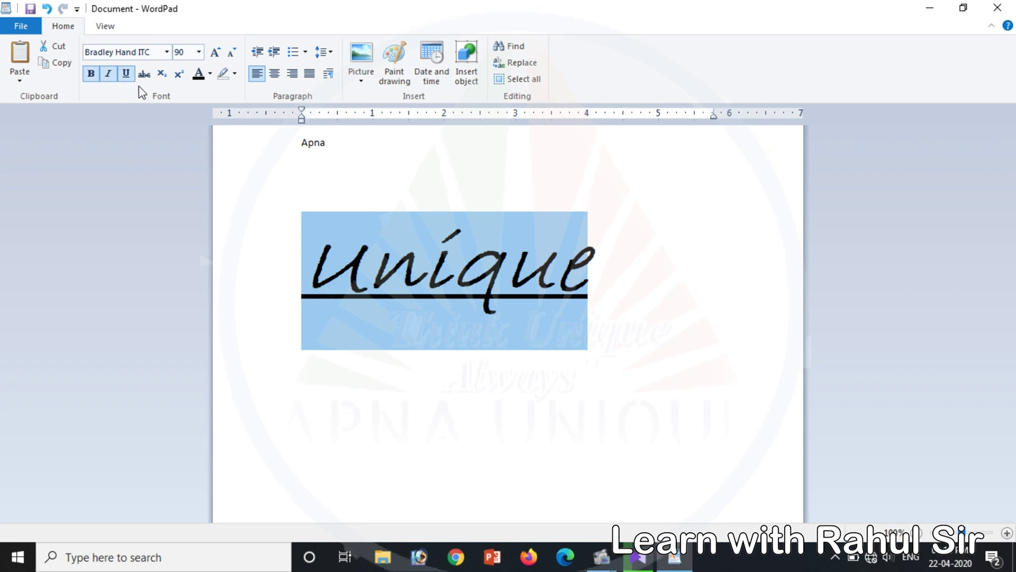
# Remove the italic and underline formatting from the word "Unique" and deselect it
pyautogui.click(109, 77)
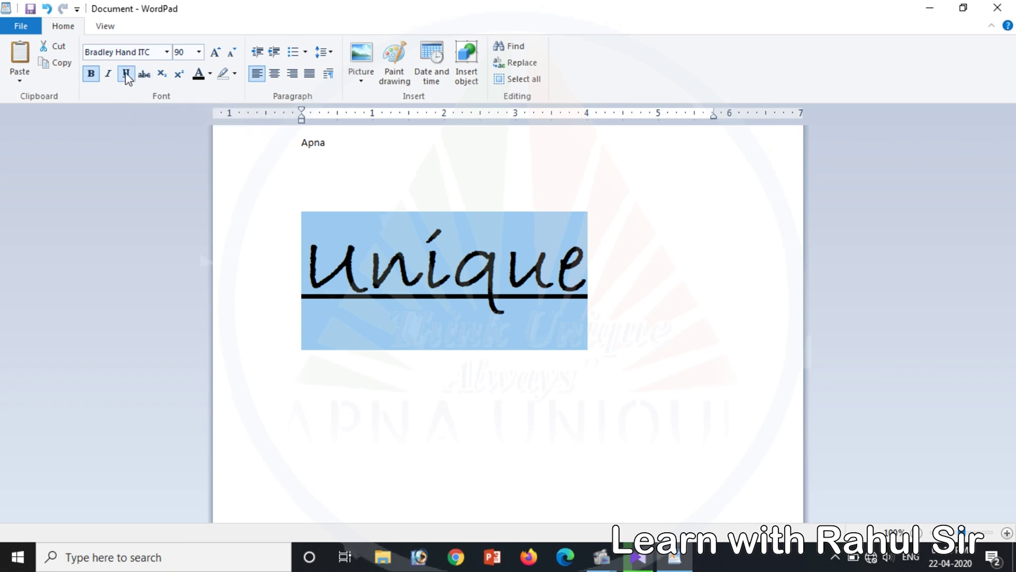
pyautogui.click(126, 77)
pyautogui.click(596, 268)
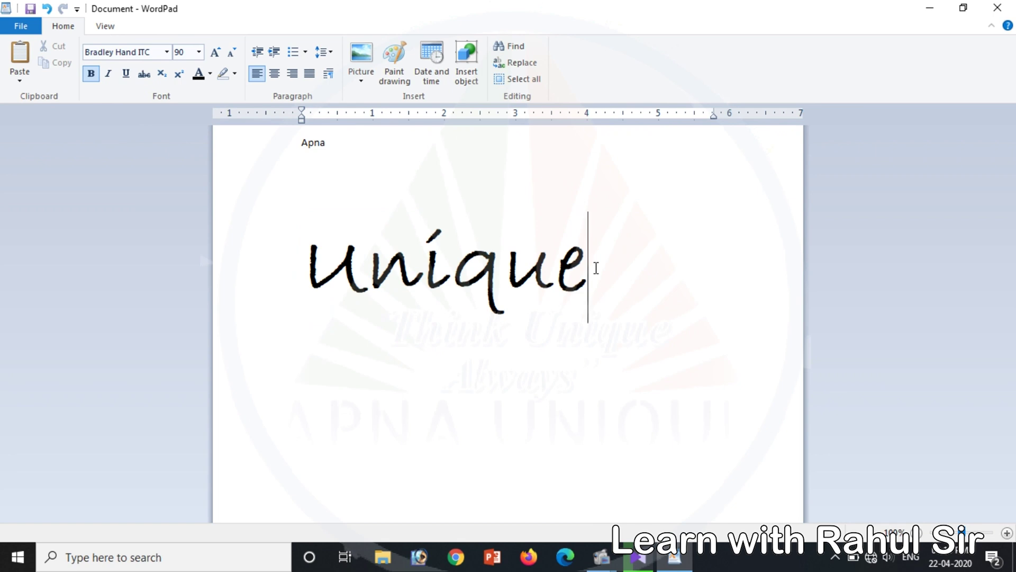
# Try strikethrough on the word "Unique" and remove it again
pyautogui.doubleClick(508, 273)
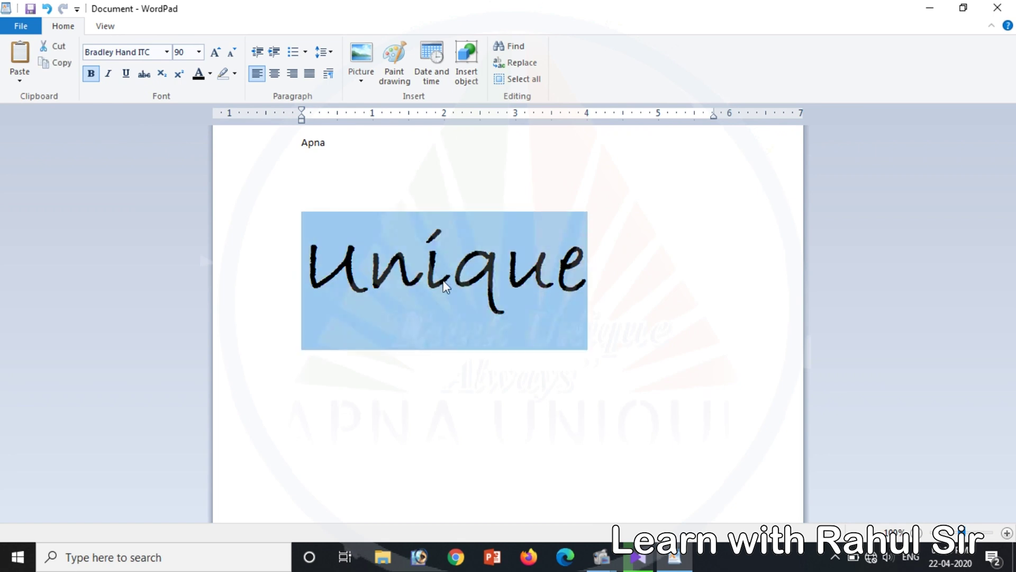
pyautogui.click(144, 74)
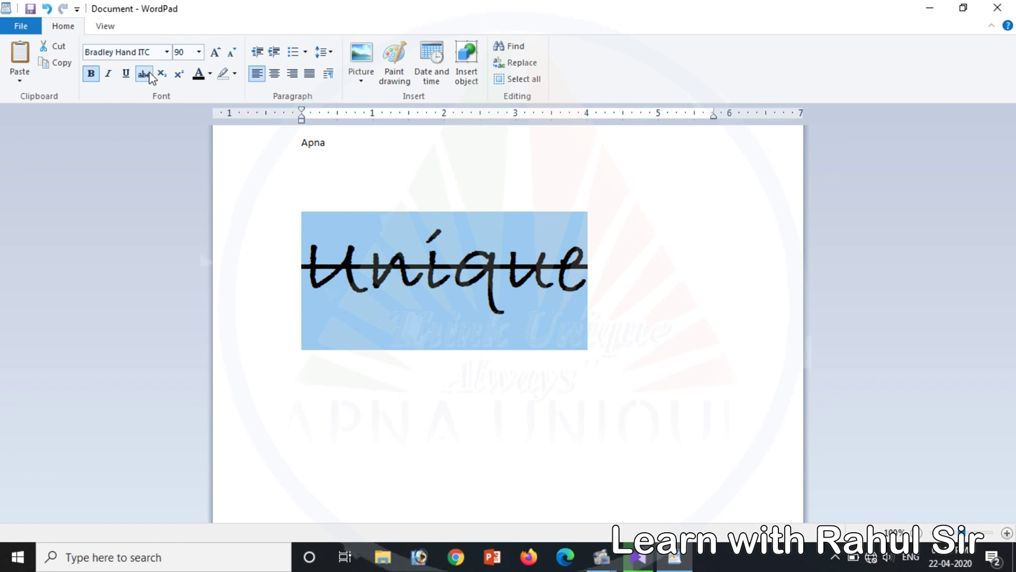
pyautogui.click(150, 74)
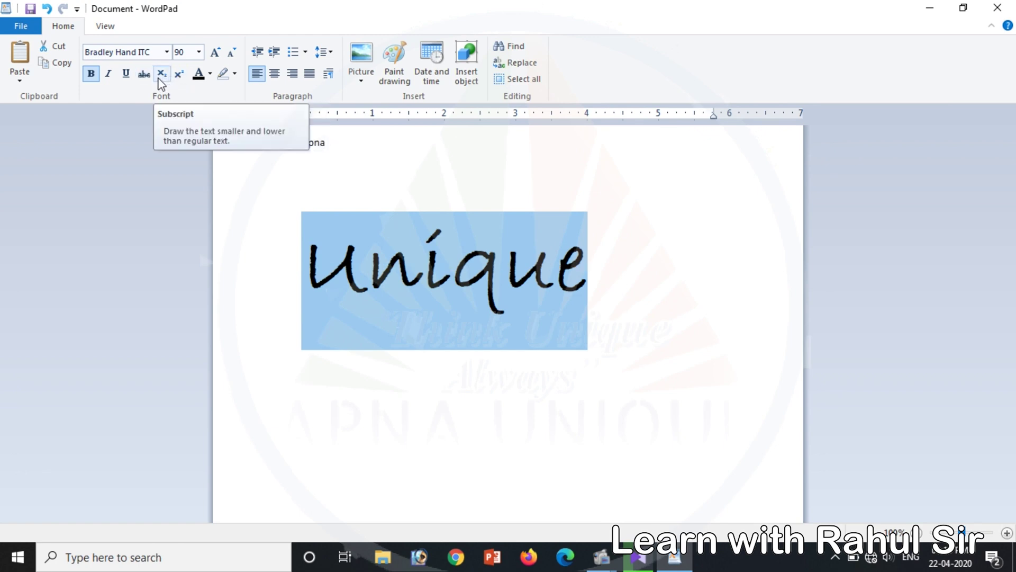
# Write the chemical formula H2SO4 on a new line below the word "Unique"
pyautogui.click(589, 361)
pyautogui.press('Return')
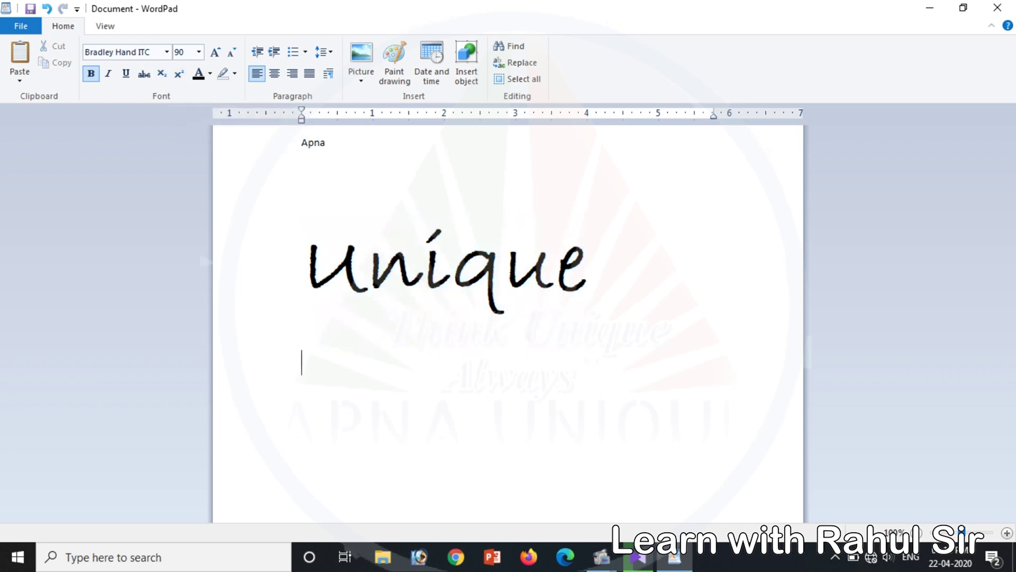
pyautogui.write('H2')
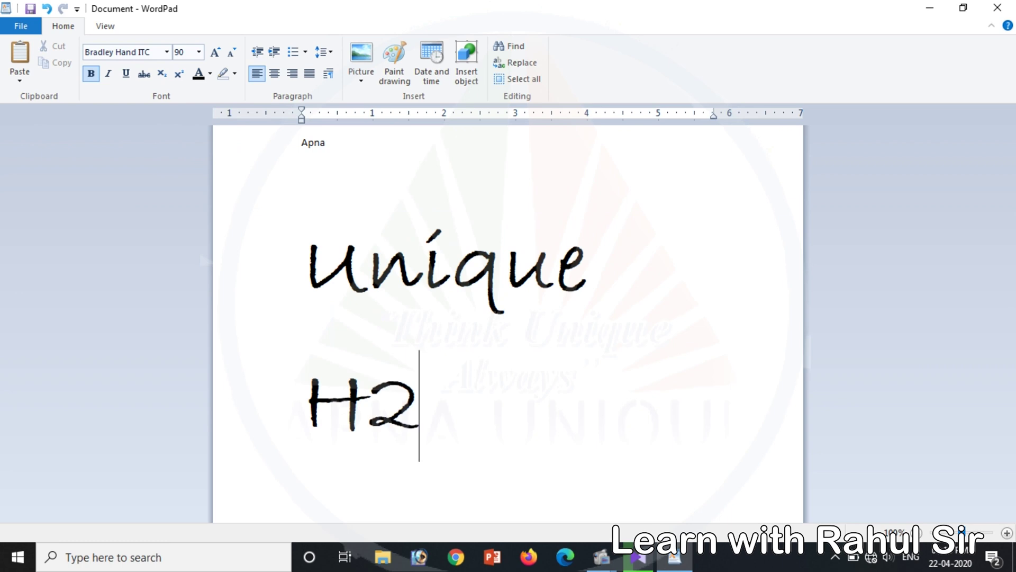
pyautogui.write('SO4')
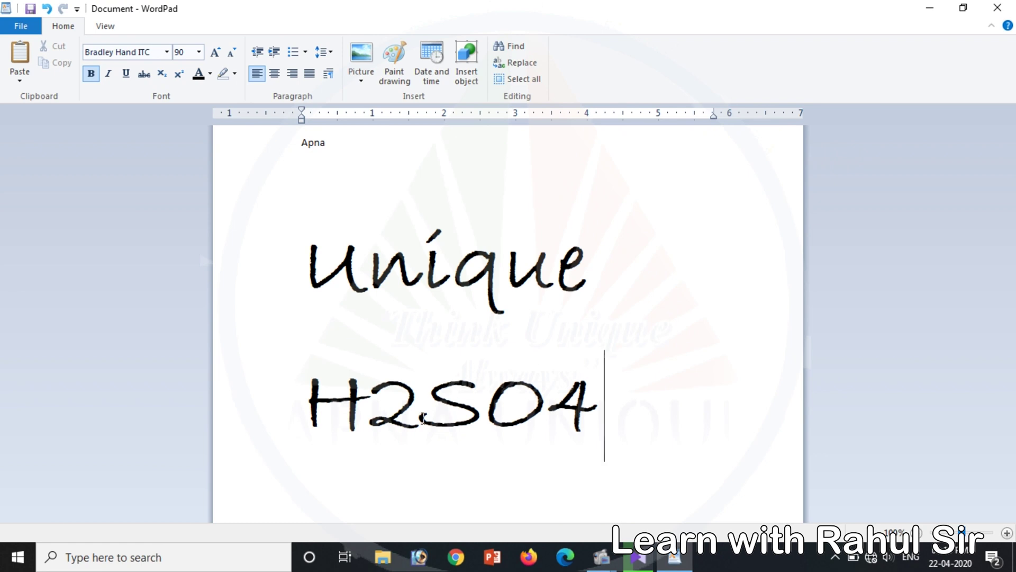
# Format the digits 2 and 4 in the formula H2SO4 as subscript
pyautogui.moveTo(418, 418); pyautogui.dragTo(385, 415)
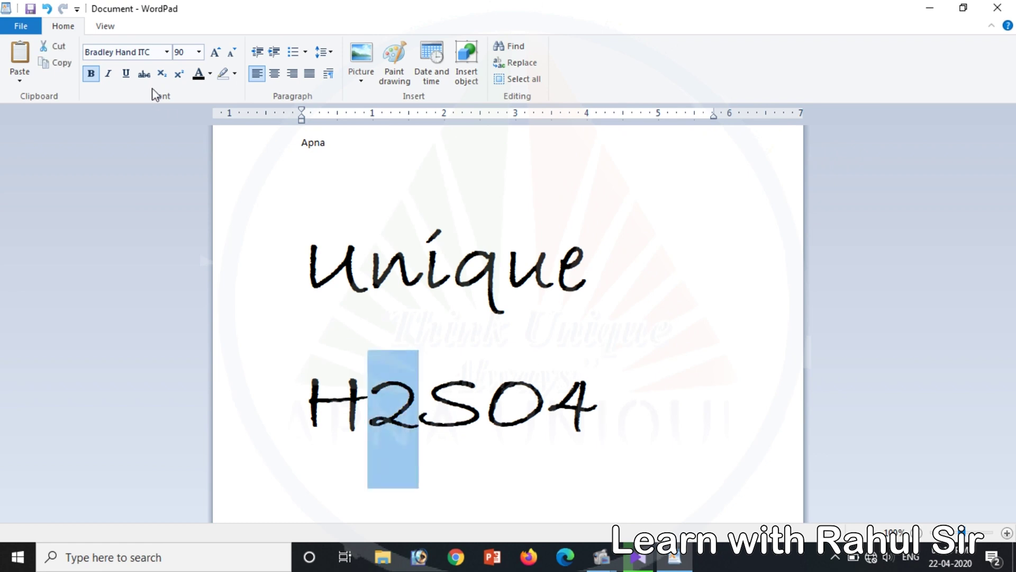
pyautogui.click(161, 75)
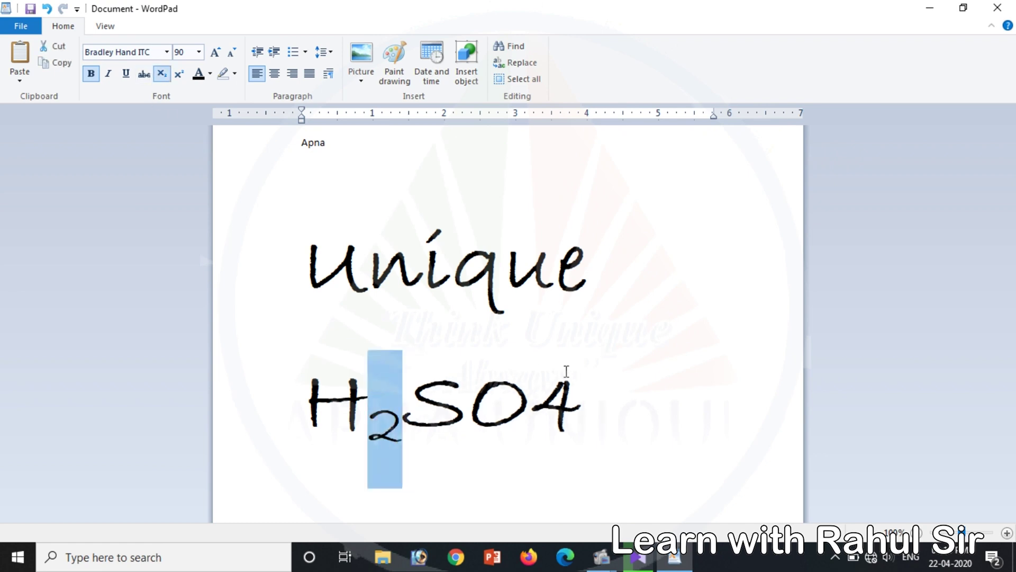
pyautogui.doubleClick(580, 401)
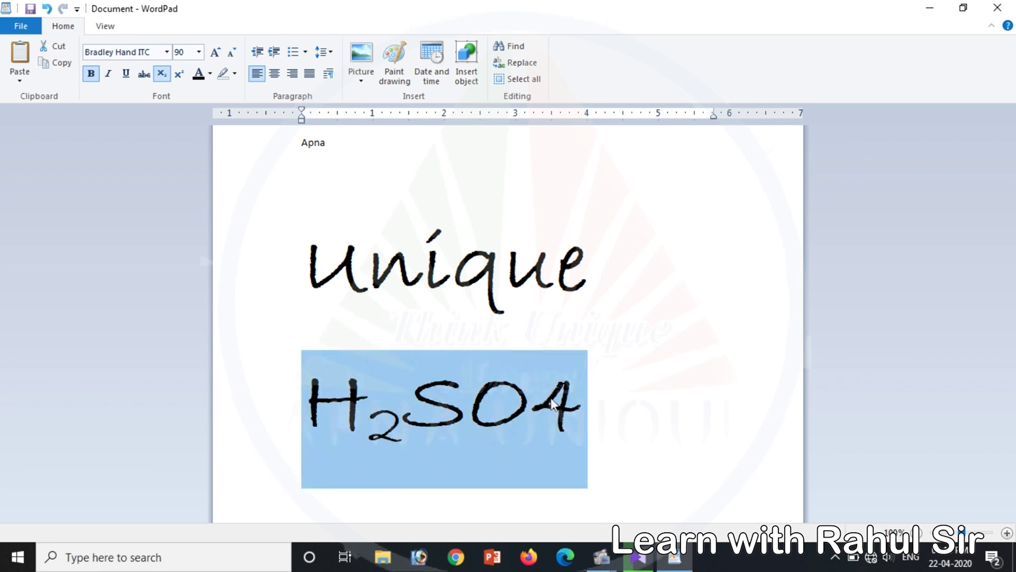
pyautogui.click(551, 402)
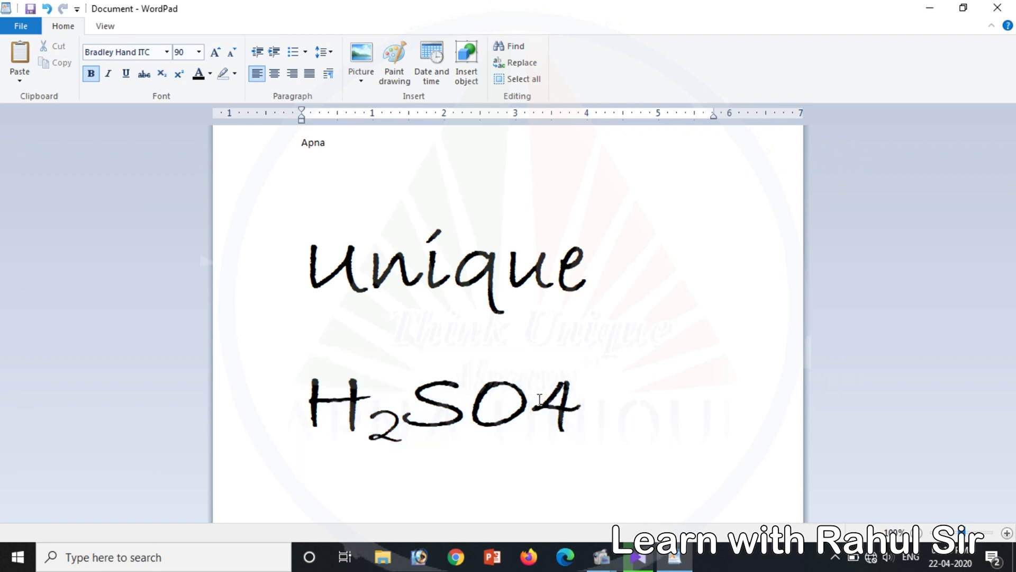
pyautogui.moveTo(540, 398); pyautogui.dragTo(572, 402)
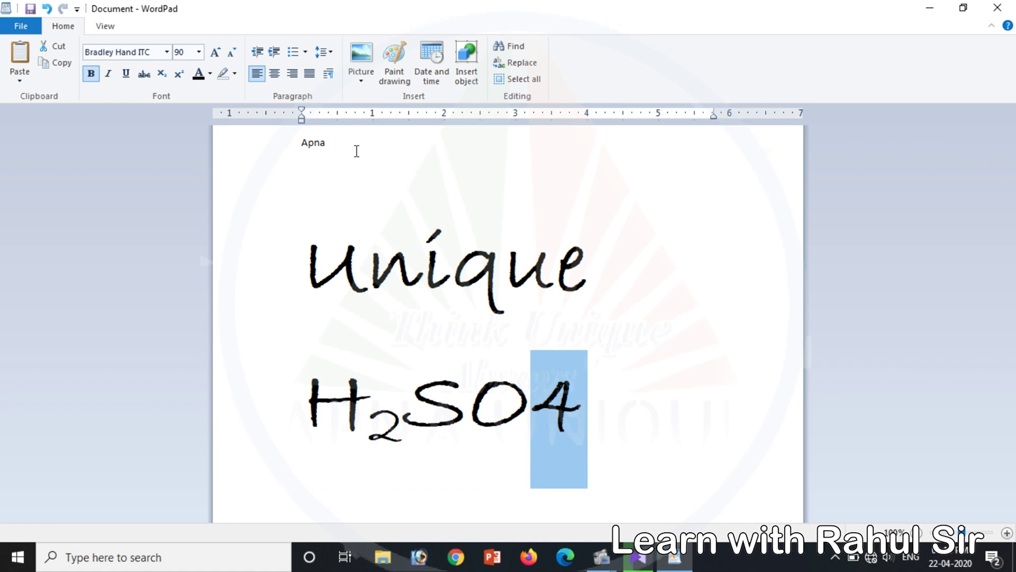
pyautogui.click(162, 74)
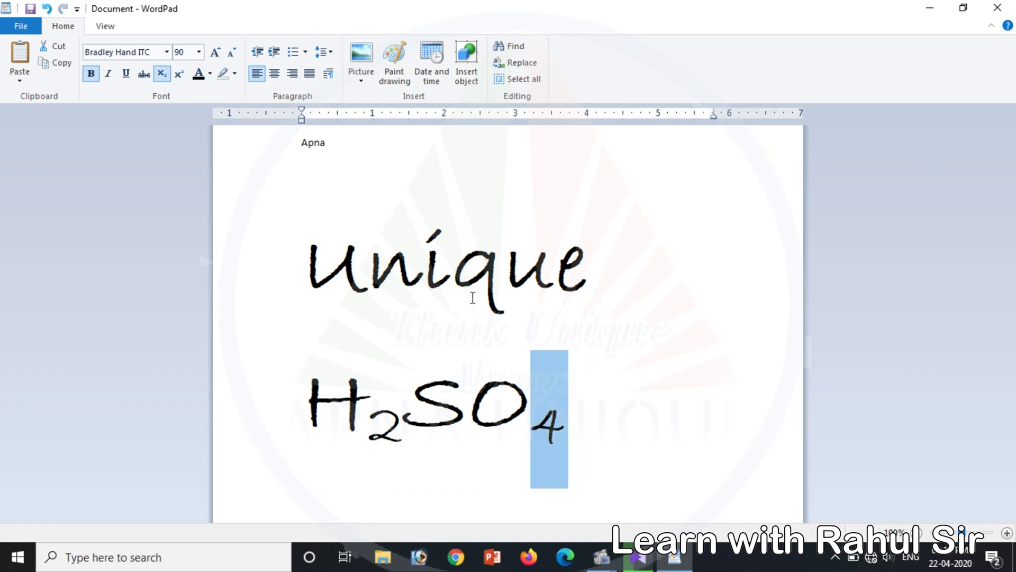
# Write the expression "a+b" in lowercase, two lines below the chemical formula
pyautogui.click(587, 418)
pyautogui.press('Return')
pyautogui.press('Return')
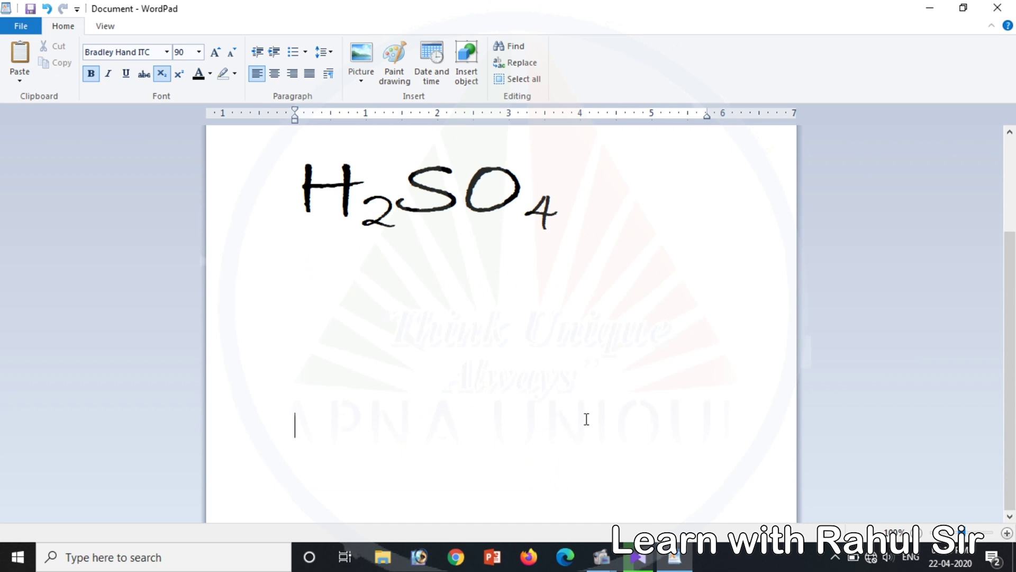
pyautogui.write('A')
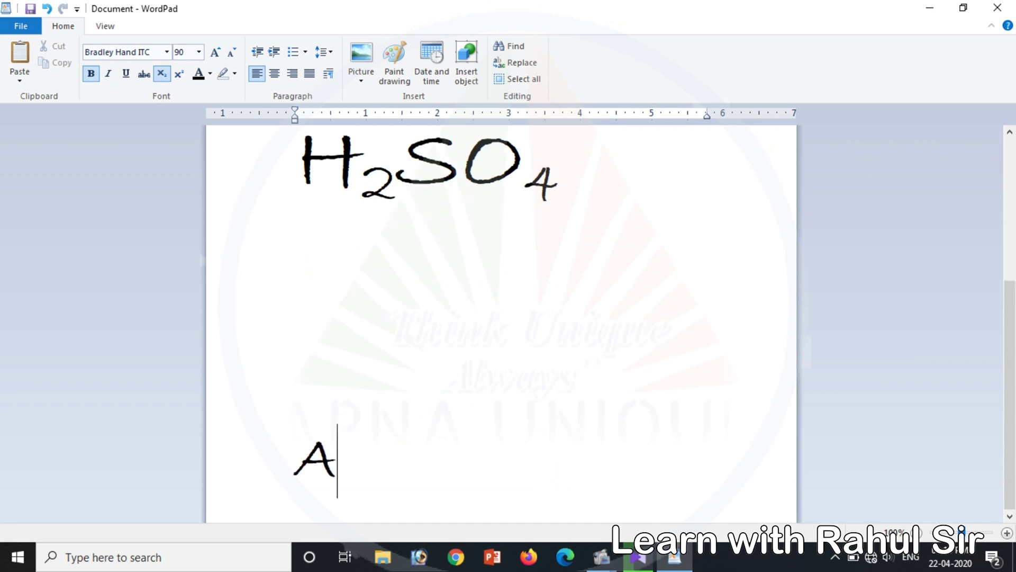
pyautogui.press('BackSpace')
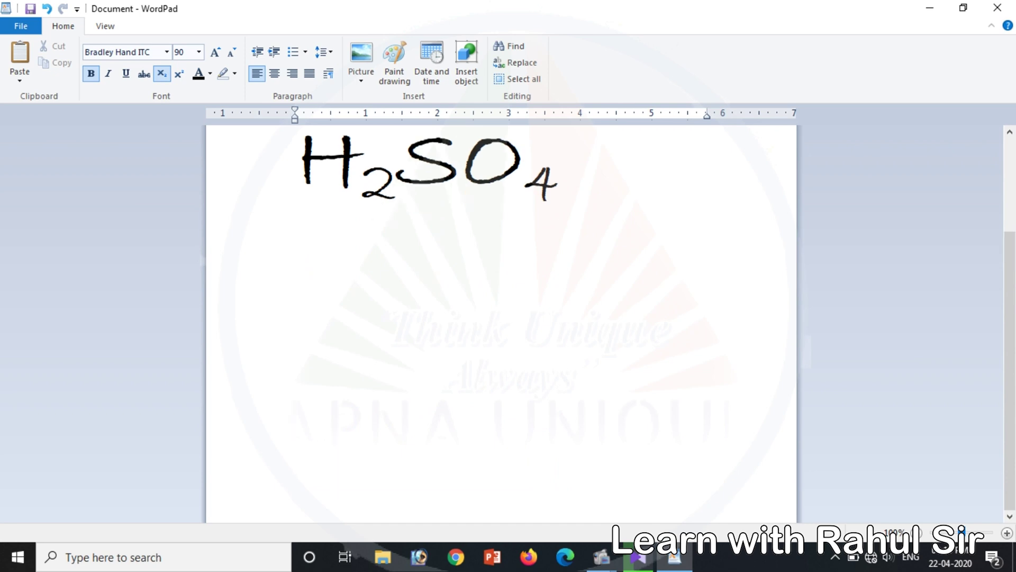
pyautogui.write('a+b')
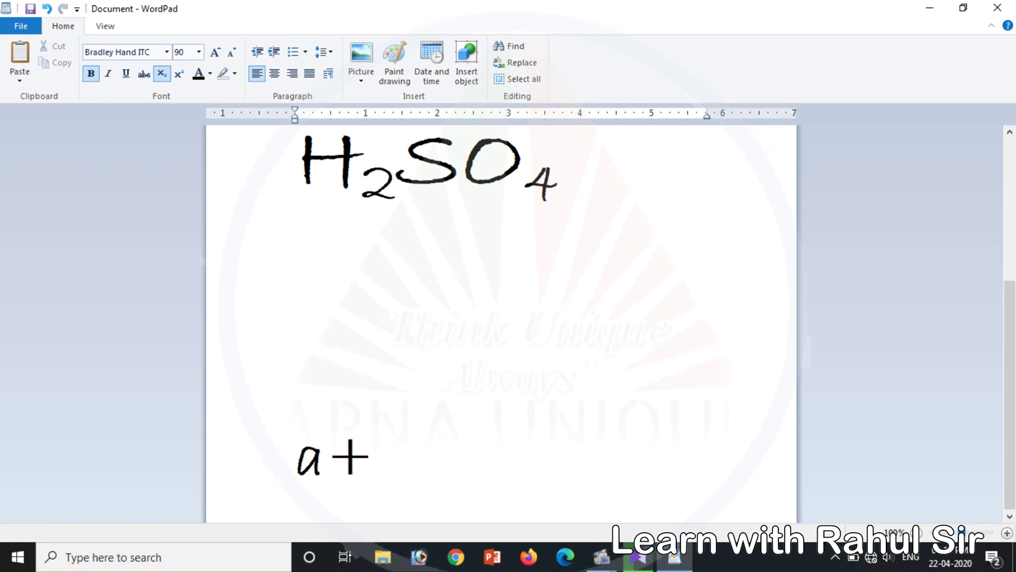